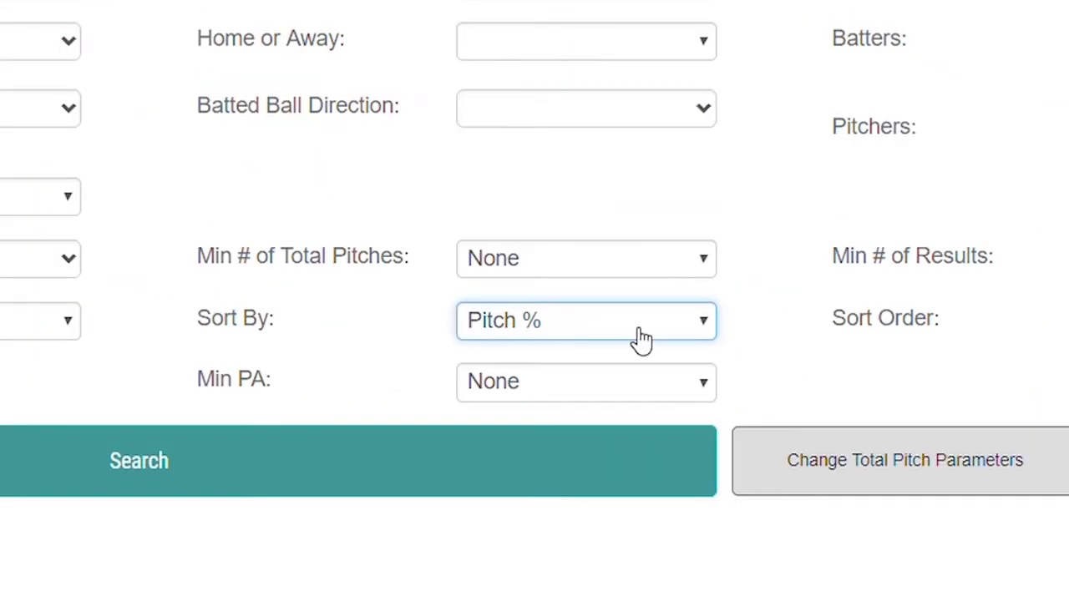
- Sort the pitcher search by SLG, set a minimum number of total pitches, and run it
click(596, 409)
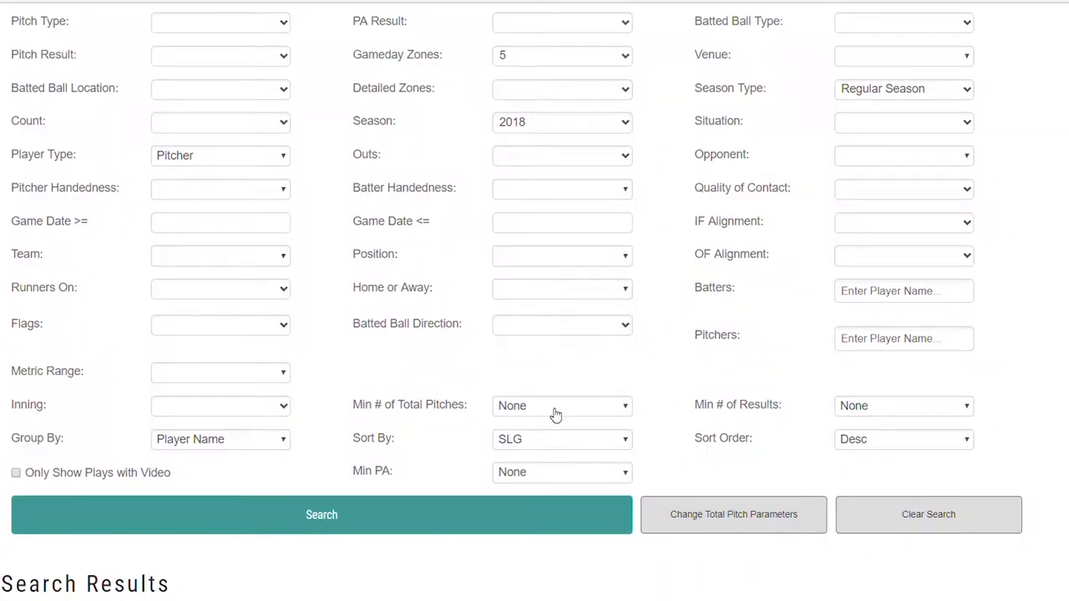
click(891, 412)
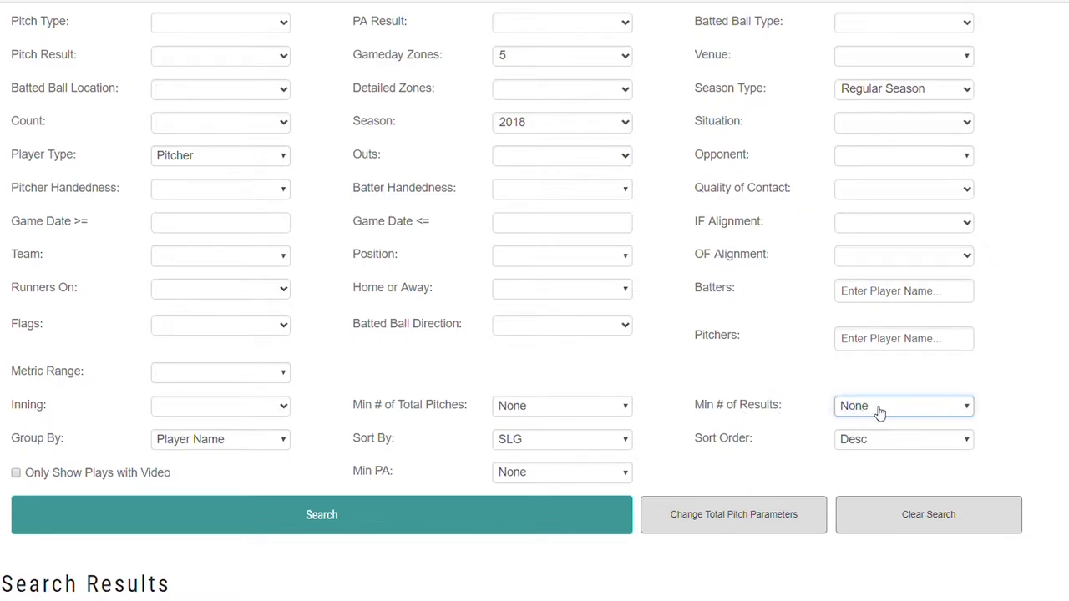
click(539, 413)
click(571, 270)
click(518, 515)
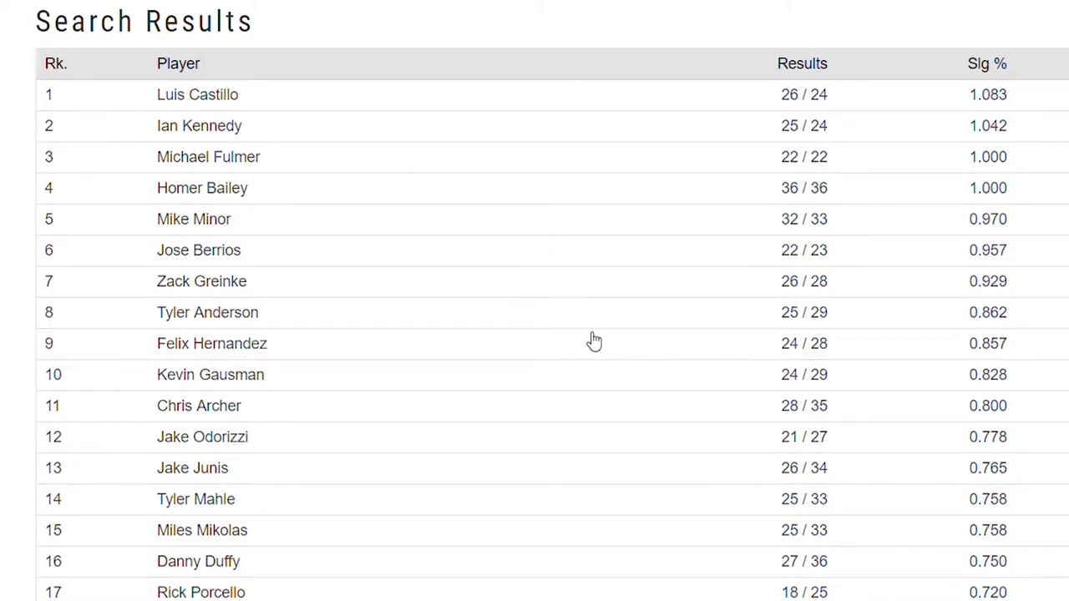
- Review the end of the pitcher results and check the play details and chart options for Tanner Roark
scroll(593, 340, down, 10)
scroll(593, 341, down, 10)
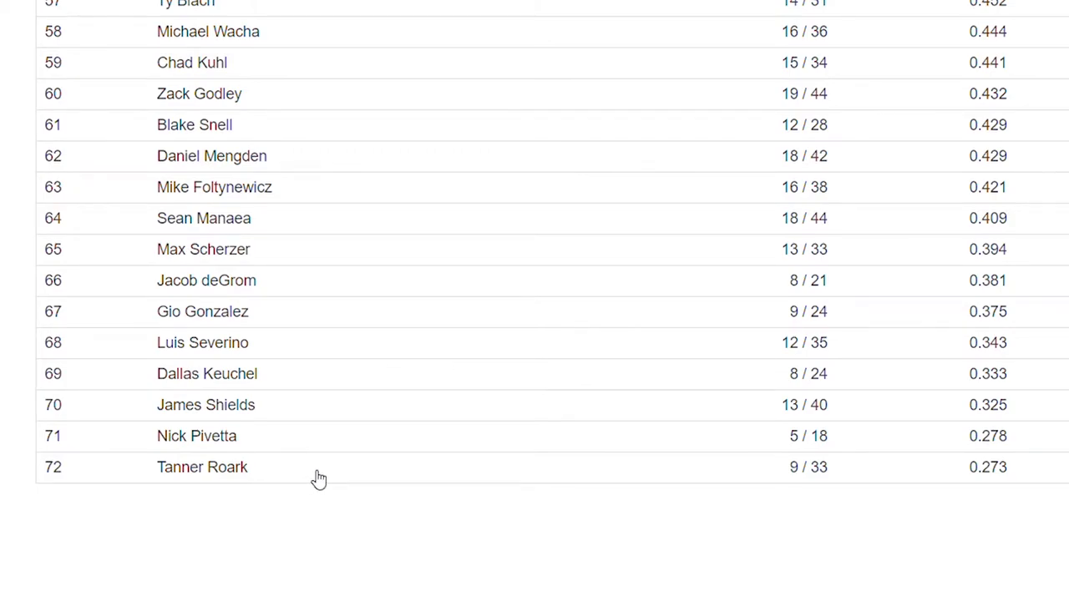
drag(981, 477, 1030, 484)
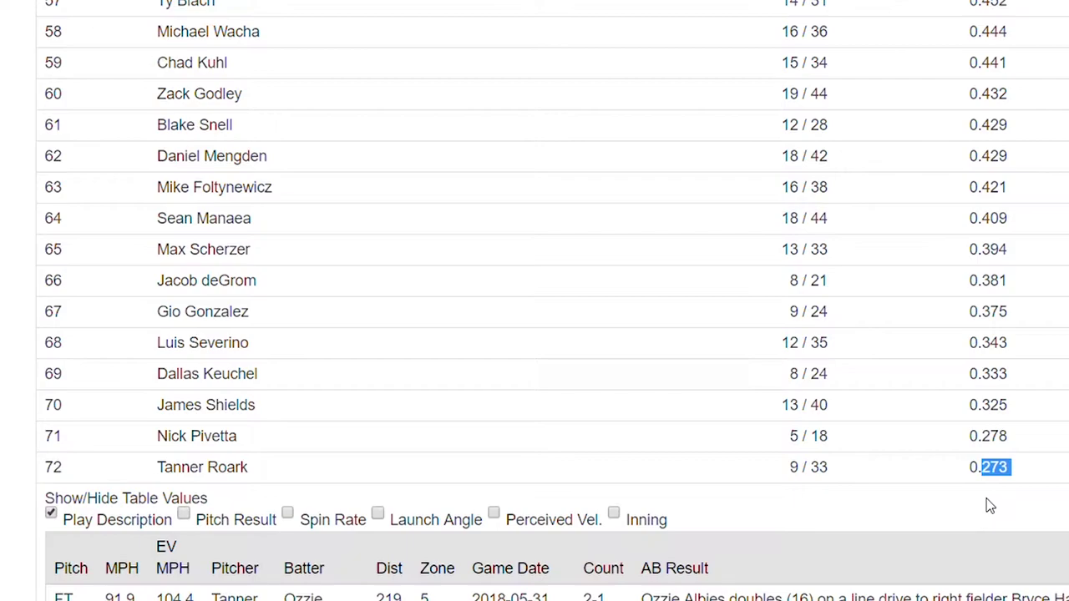
click(1039, 478)
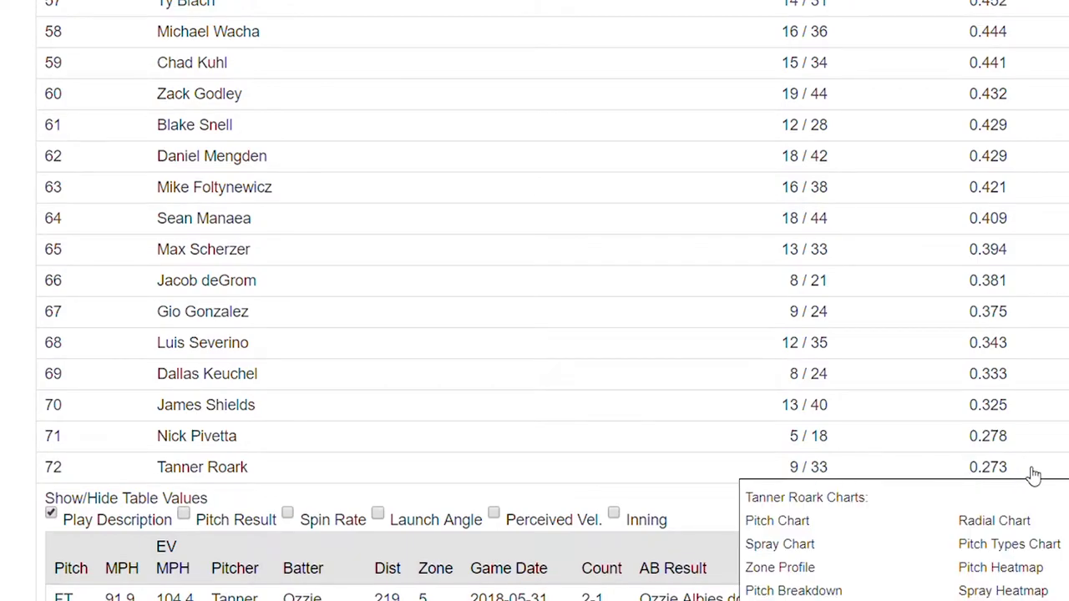
click(451, 477)
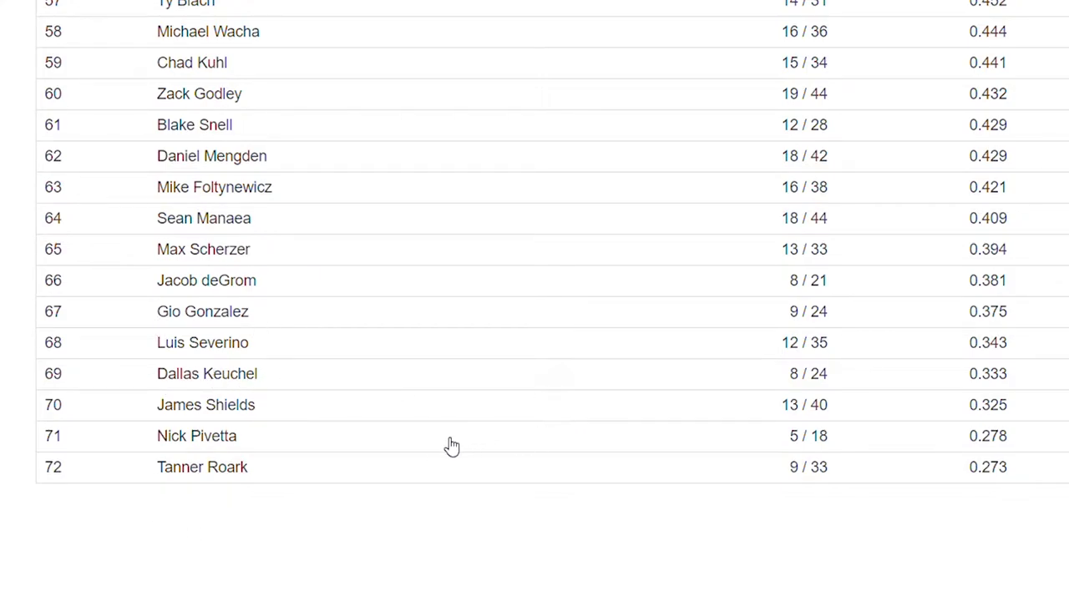
- Run a batter search sorted by SLG with a minimum of 750 total pitches
scroll(485, 483, up, 7)
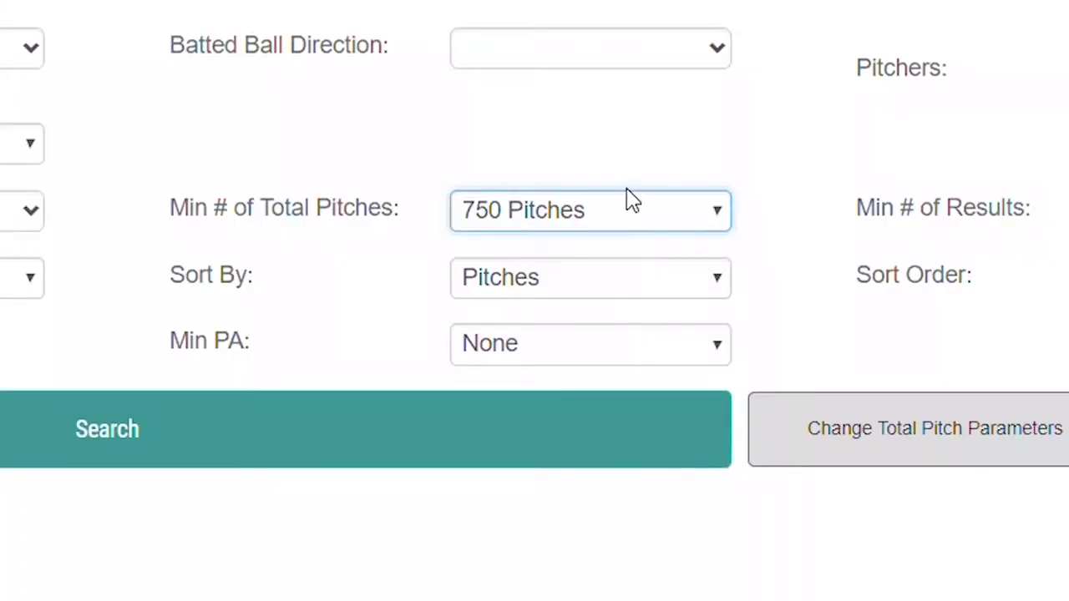
click(594, 279)
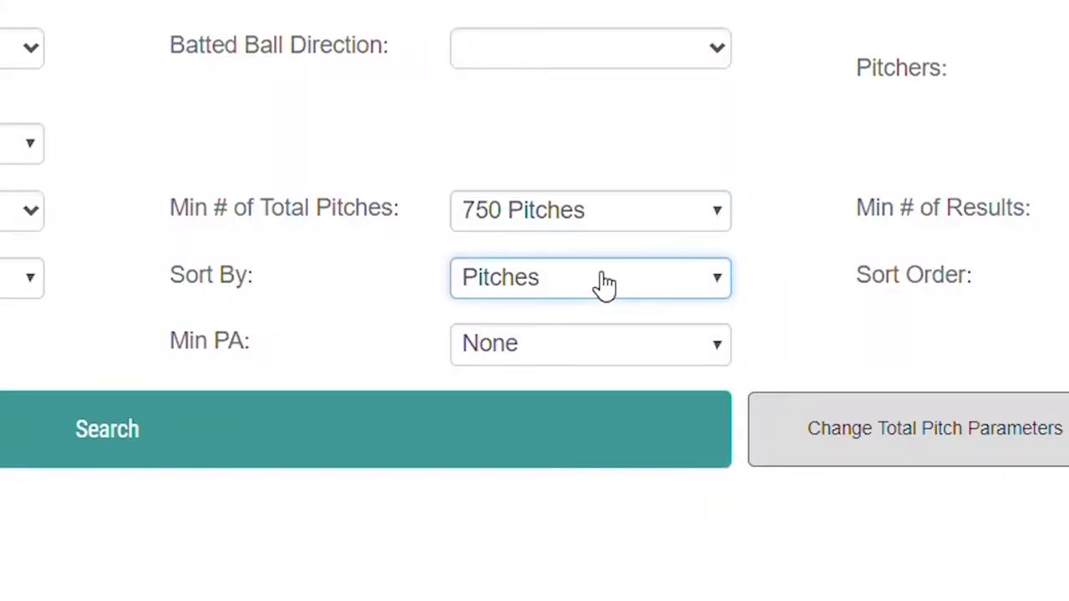
key(s)
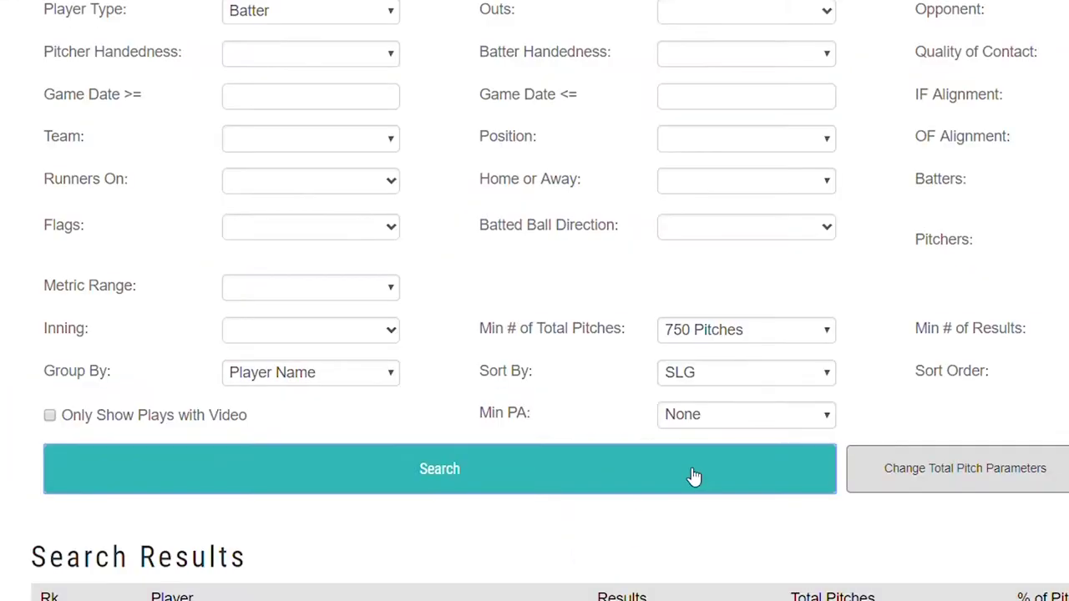
click(694, 476)
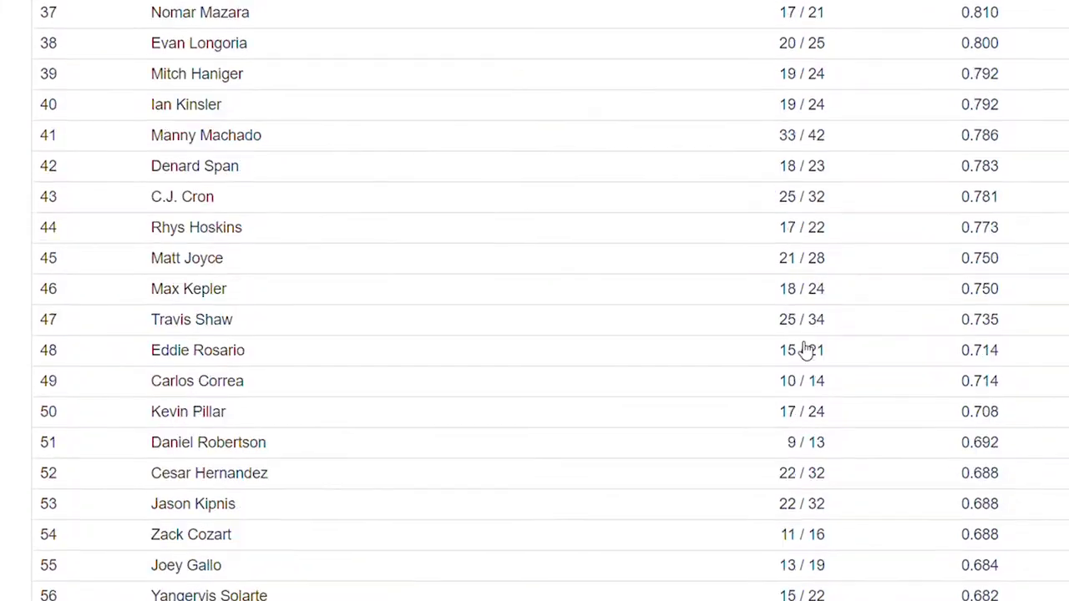
- Find Justin Upton near the end of the batter results and open his spray chart
scroll(801, 348, down, 9)
scroll(817, 349, down, 20)
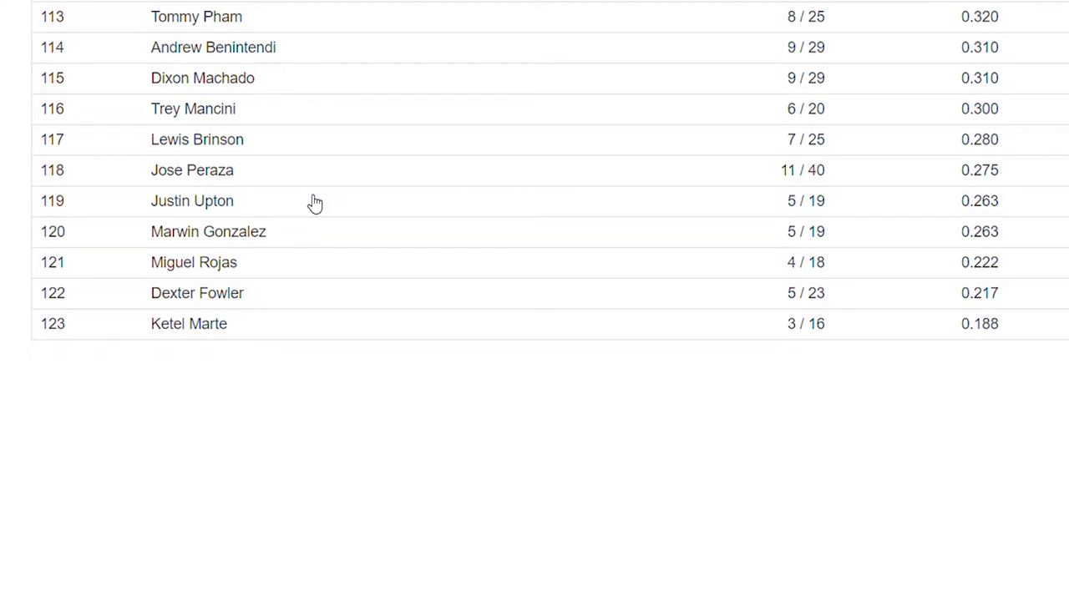
click(1060, 208)
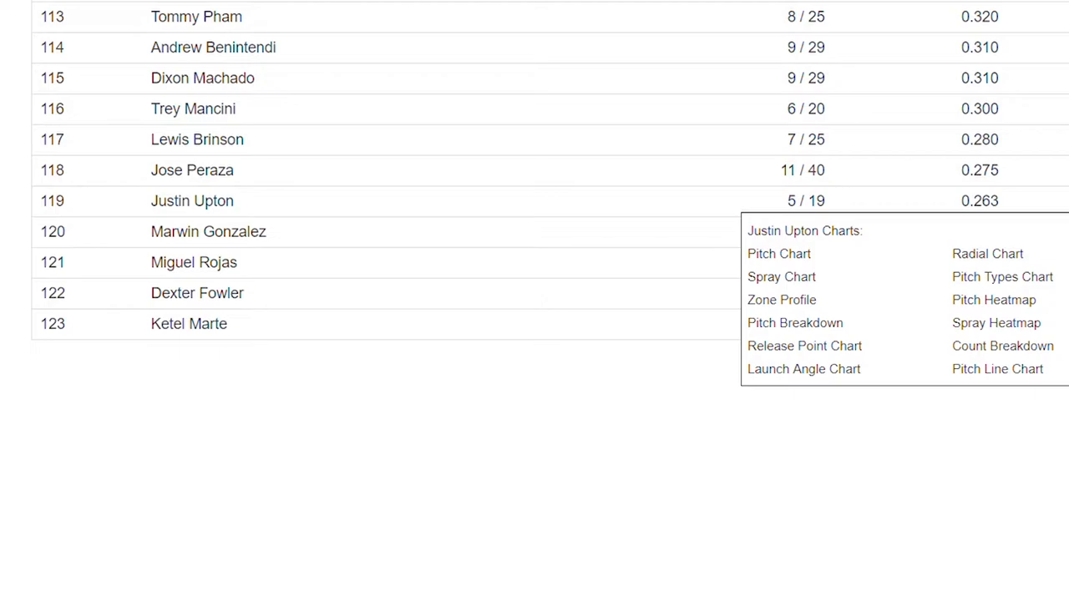
click(806, 275)
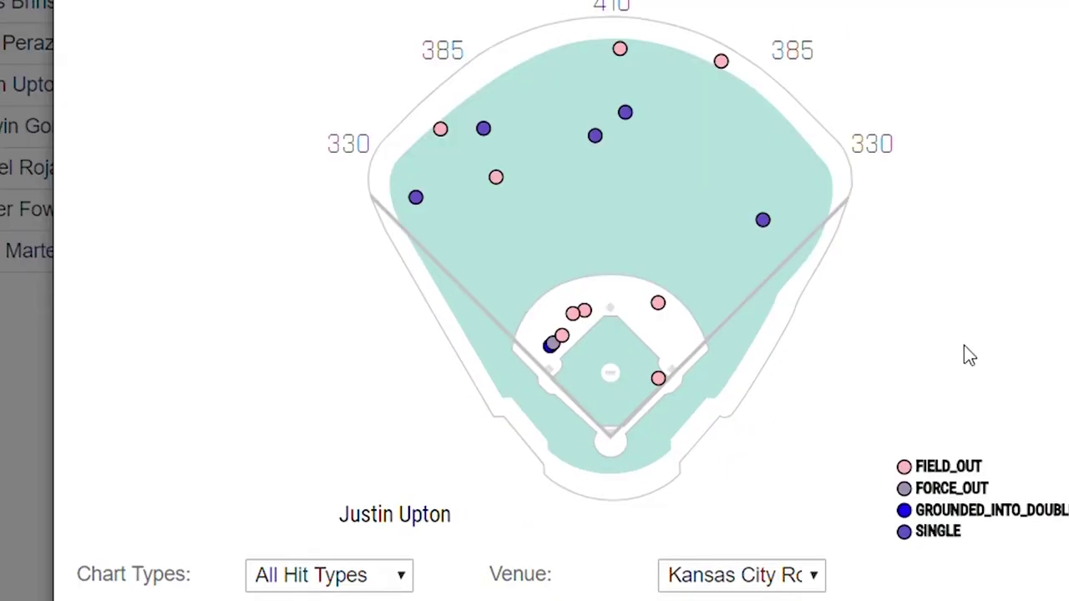
- Inspect the details of individual outs plotted in the infield and outfield on Justin Upton's spray chart
mouse_move(658, 383)
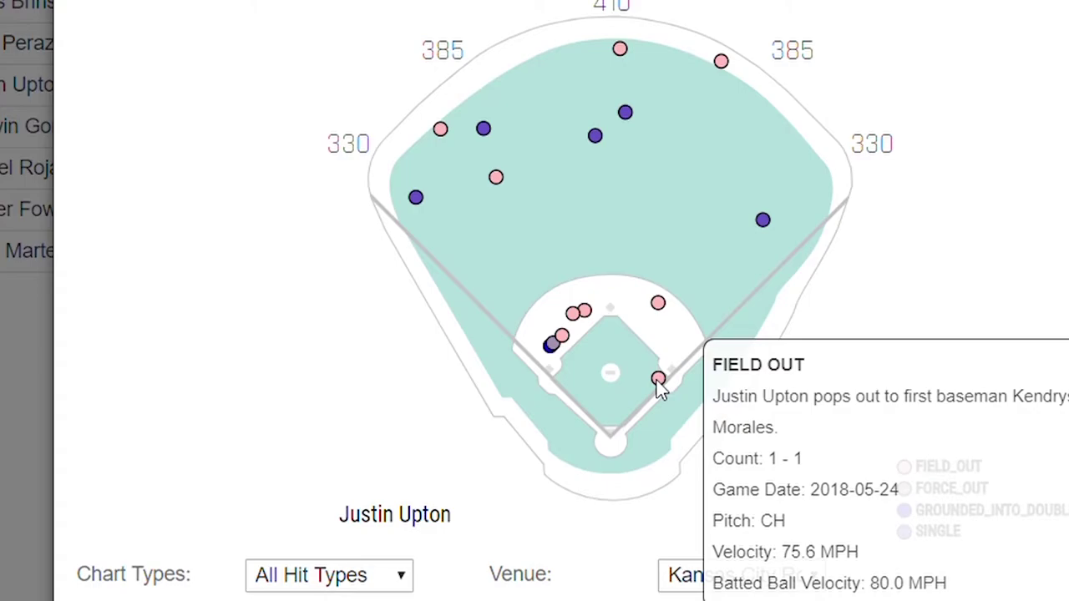
mouse_move(660, 308)
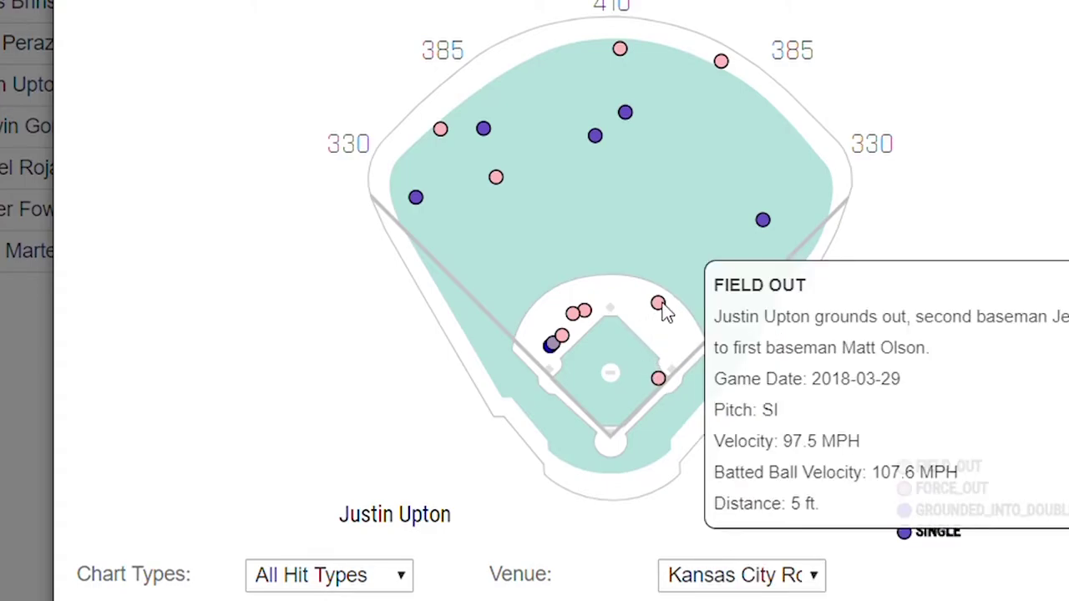
mouse_move(585, 312)
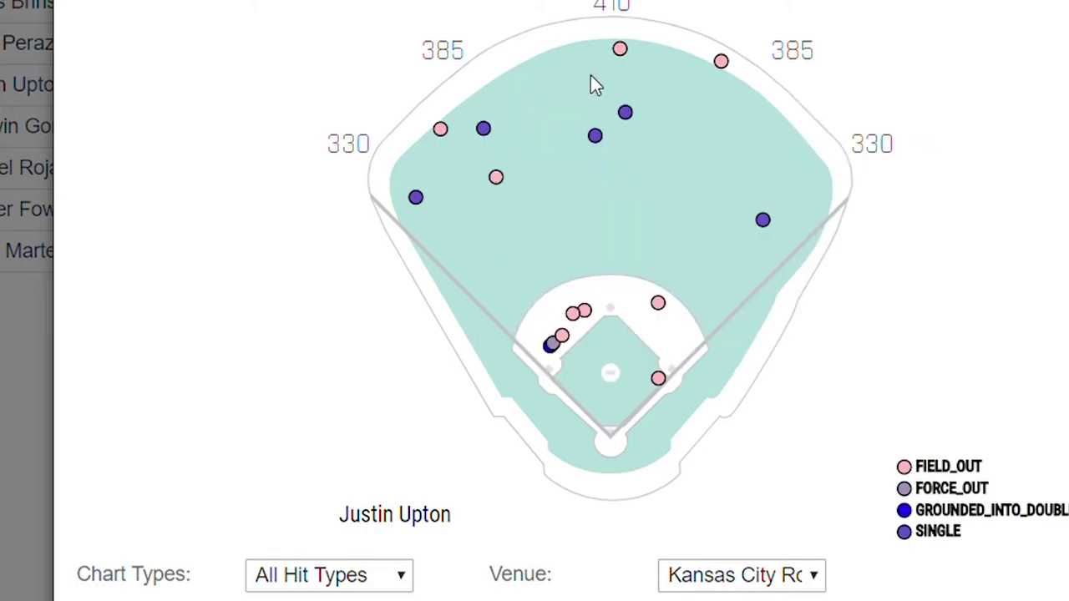
mouse_move(721, 65)
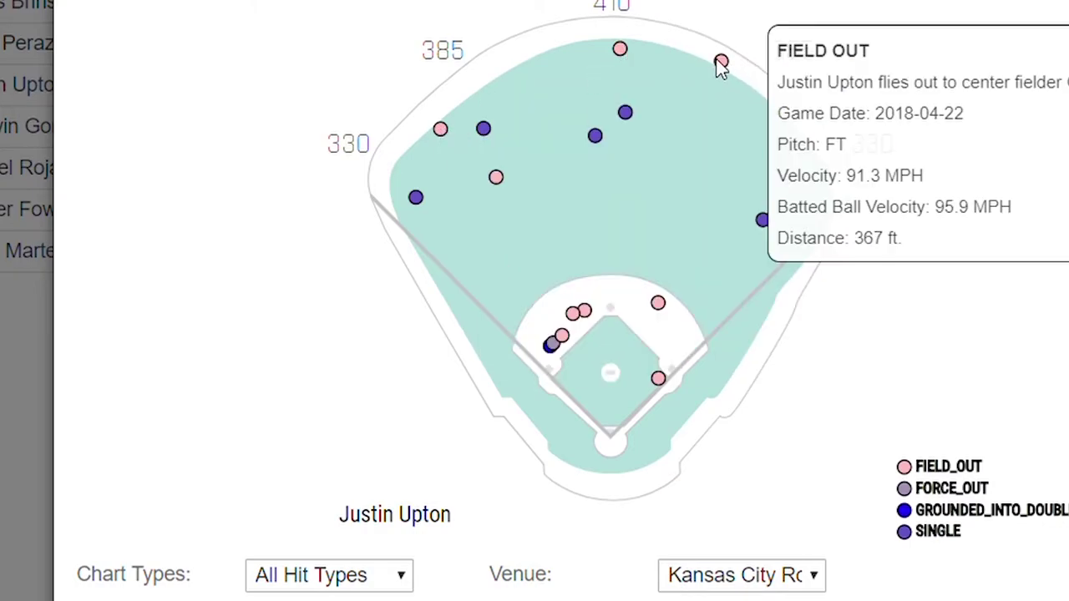
mouse_move(556, 348)
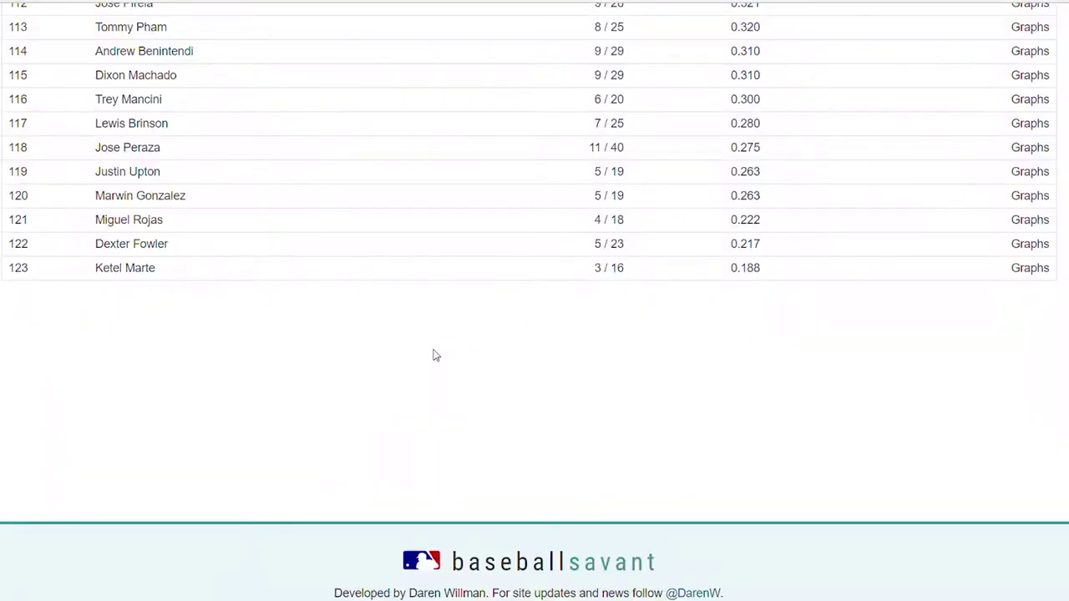
- Filter the pitch type to the whole Fastballs group and rerun the batter search
scroll(420, 358, up, 1)
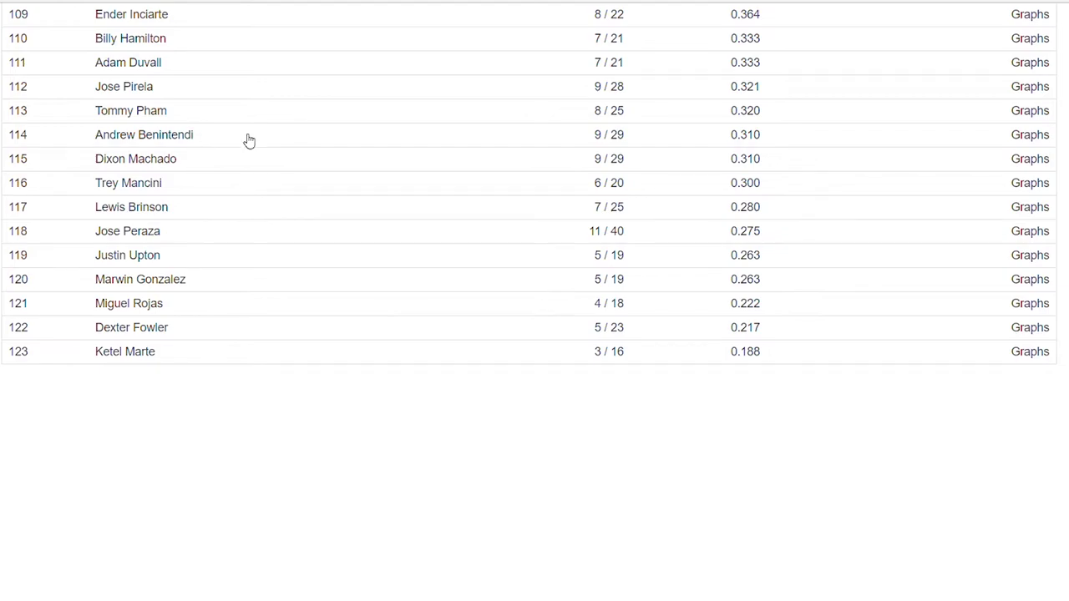
scroll(262, 186, up, 1)
scroll(344, 298, up, 2)
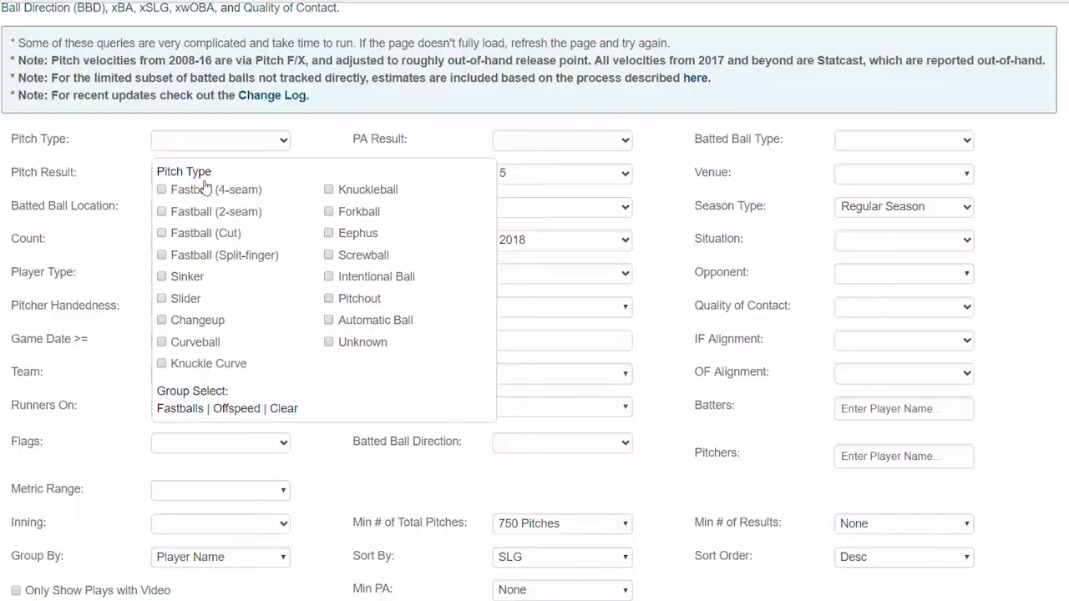
click(181, 408)
click(215, 148)
click(170, 413)
click(211, 138)
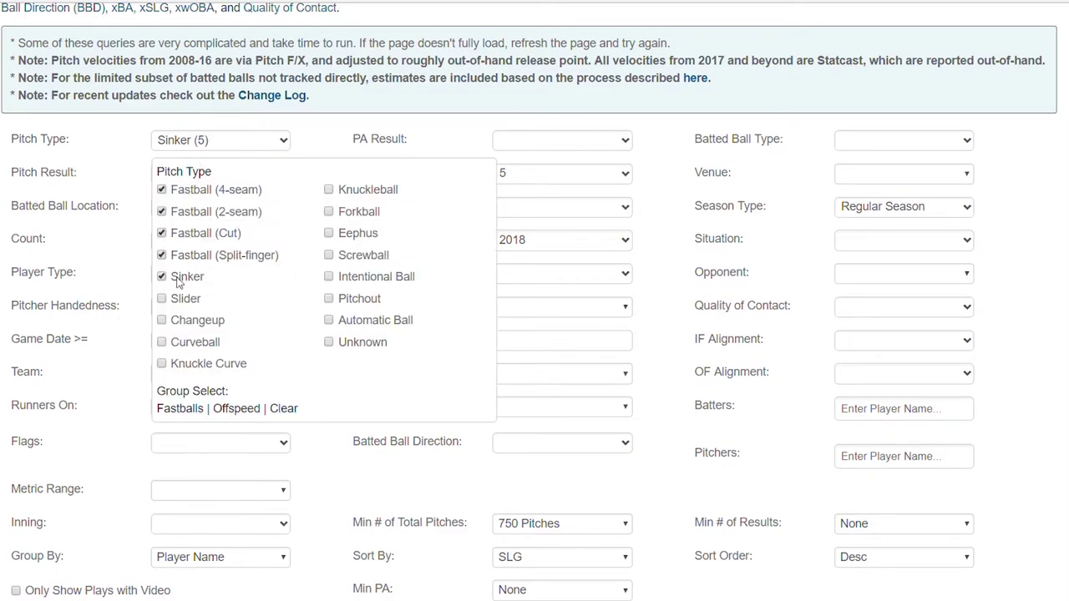
click(205, 144)
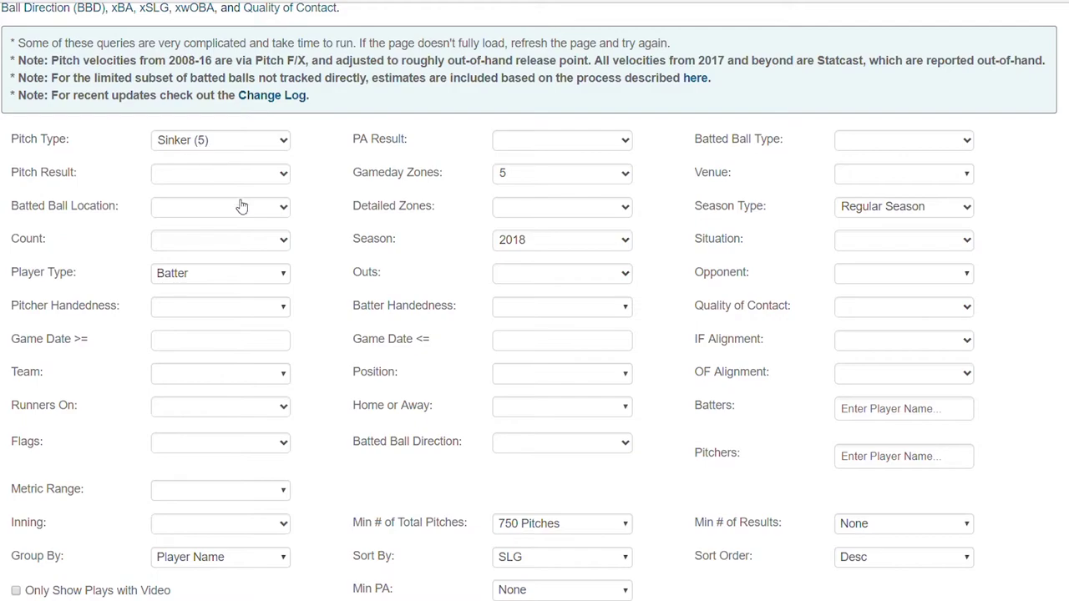
scroll(622, 436, down, 5)
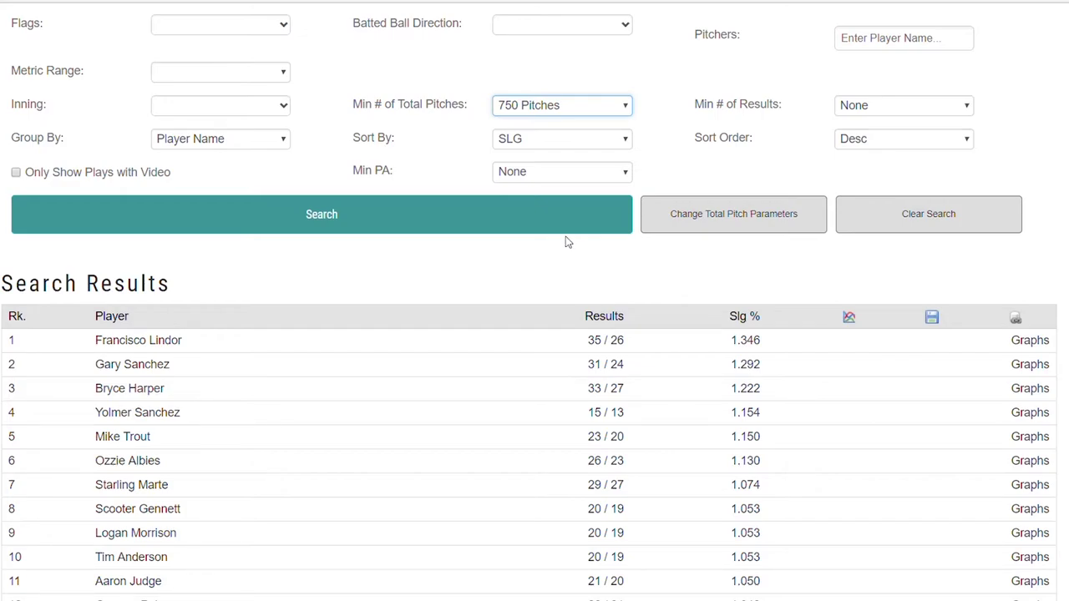
click(496, 225)
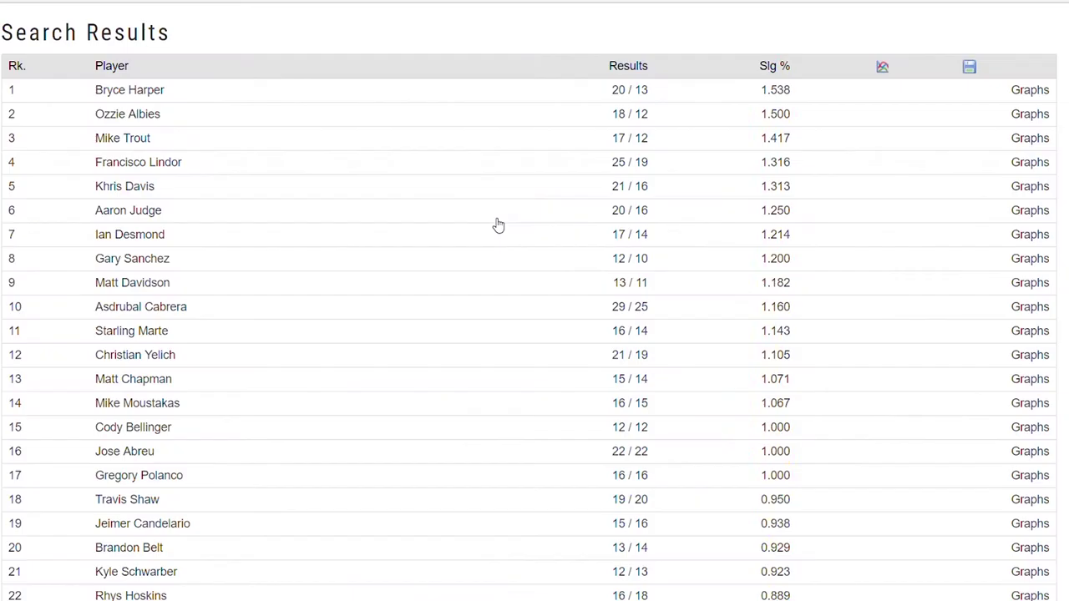
- Review the fastball results down to the last-ranked batter and examine Giancarlo Stanton's individual plays
key(ctrl+plus)
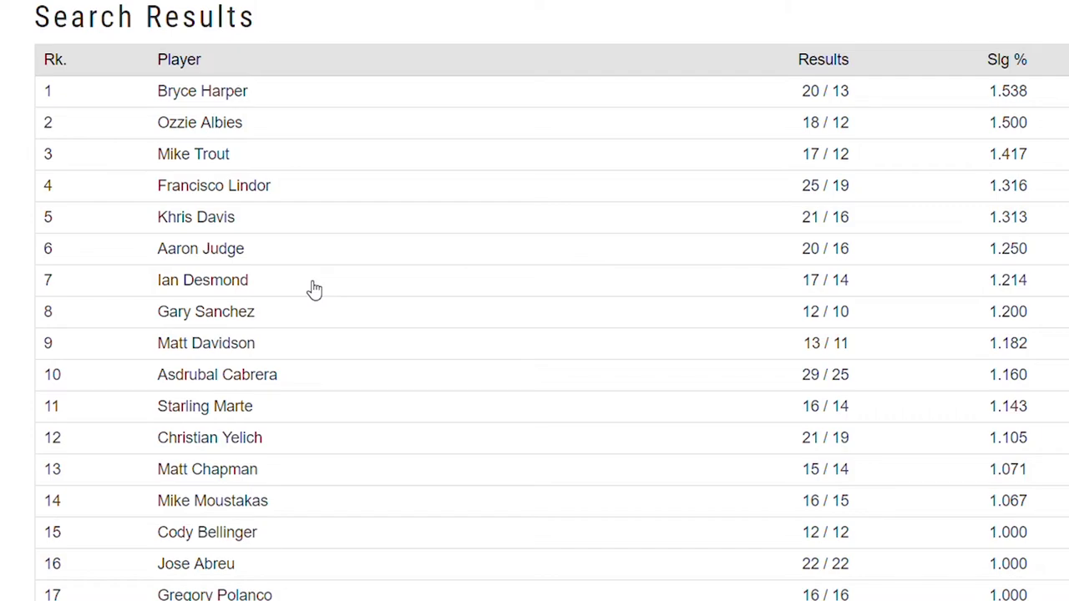
scroll(314, 288, down, 15)
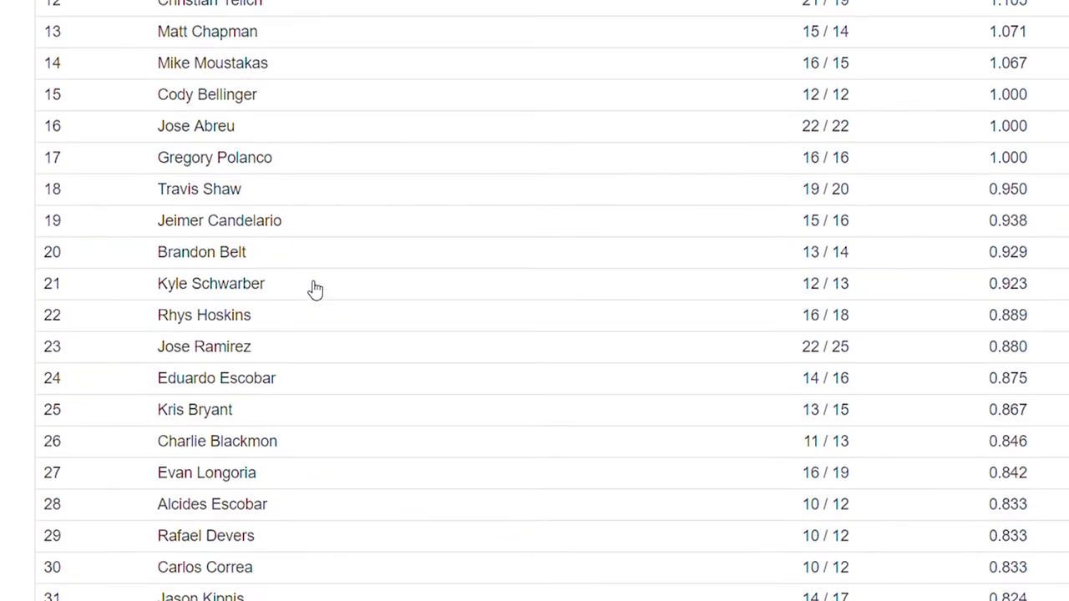
scroll(316, 289, down, 20)
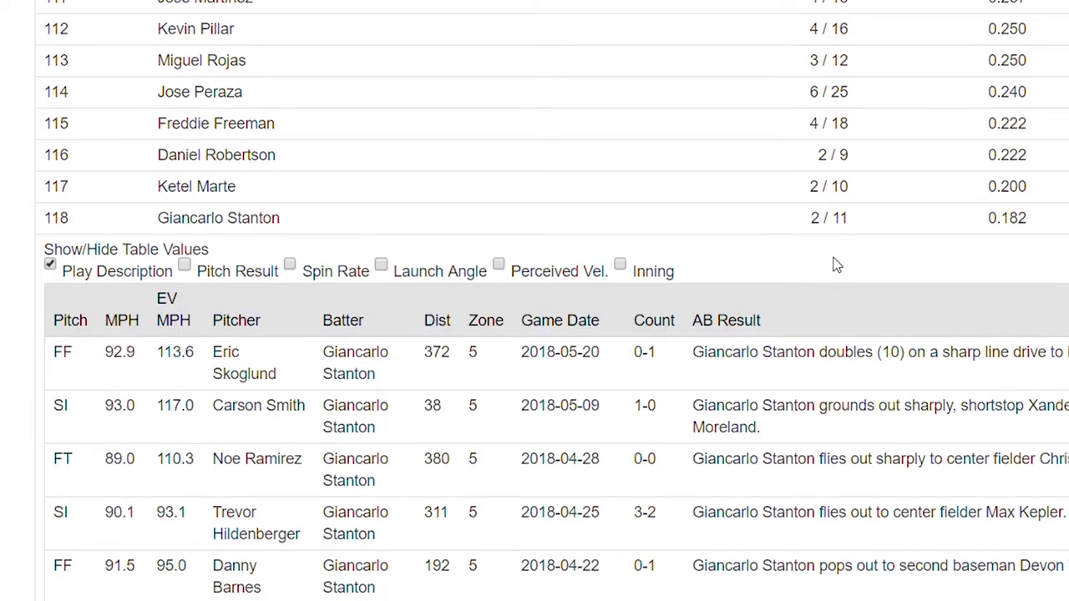
scroll(892, 431, down, 2)
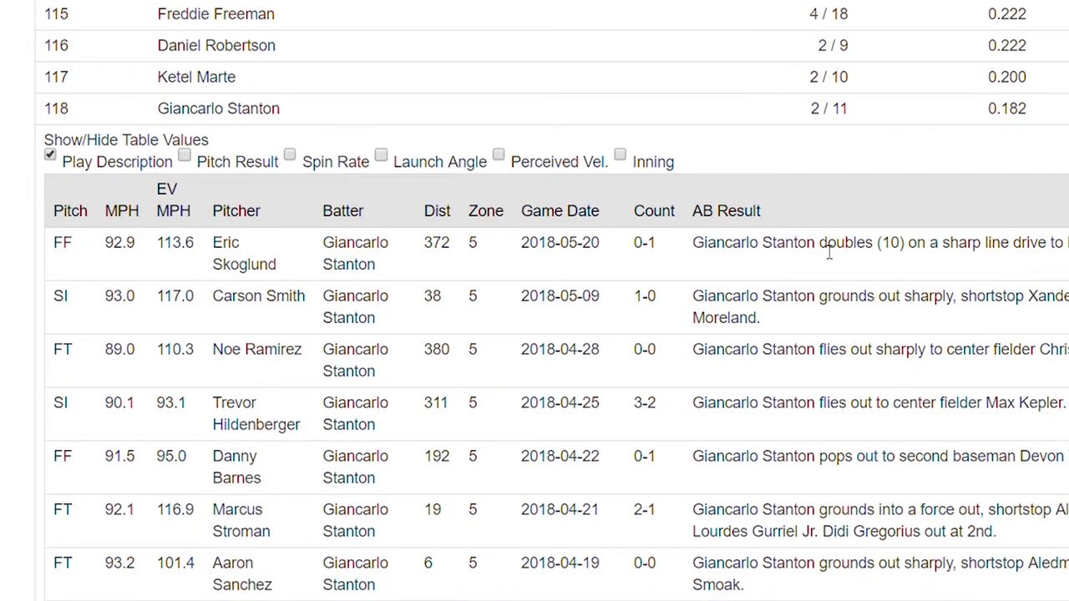
drag(829, 252, 903, 258)
scroll(900, 359, down, 4)
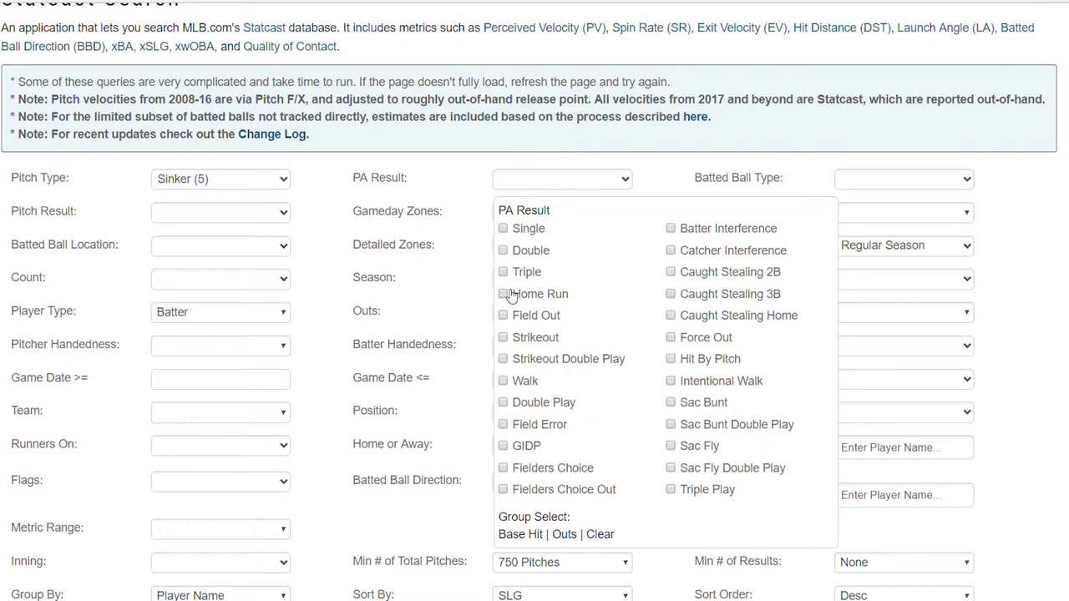
- Limit the PA result to Home Run, sort by Pitches, and rerun the batter search
click(506, 289)
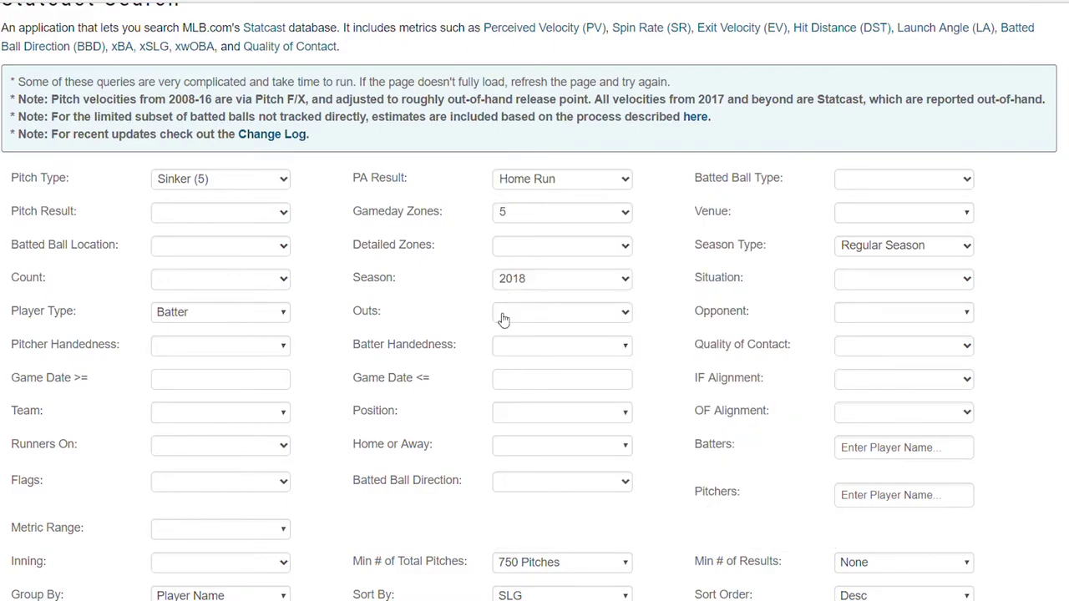
scroll(504, 318, down, 4)
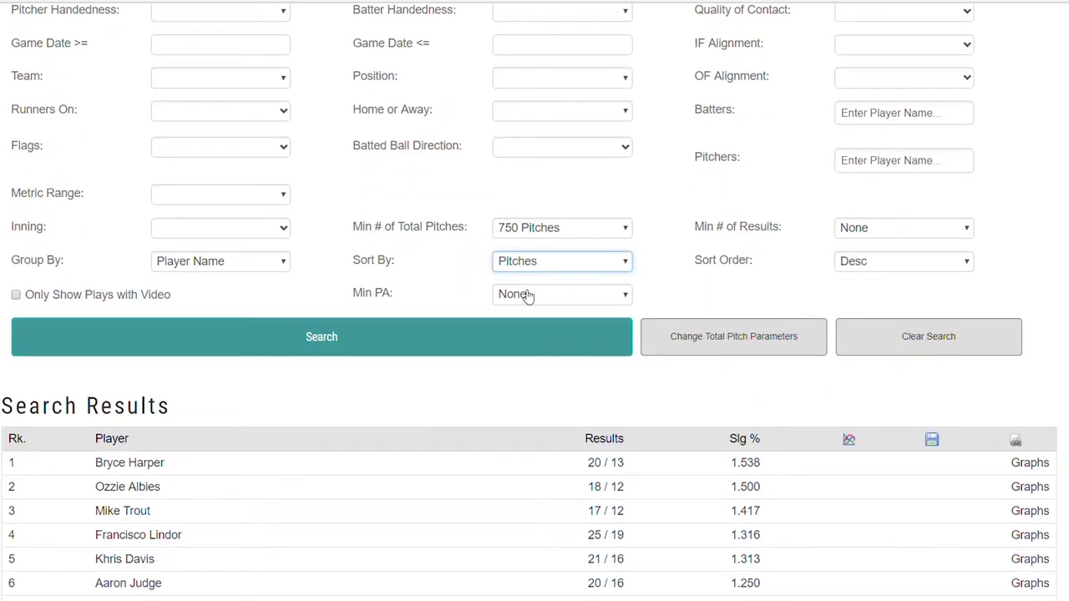
click(489, 336)
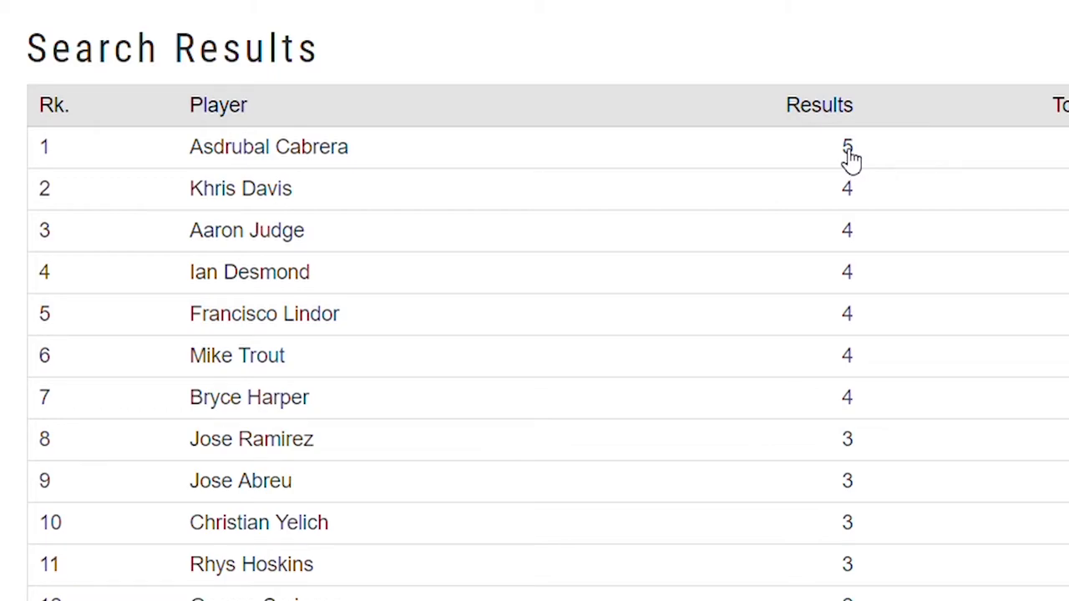
- Expand Aaron Judge's home runs and open the video of the first listed play
click(850, 233)
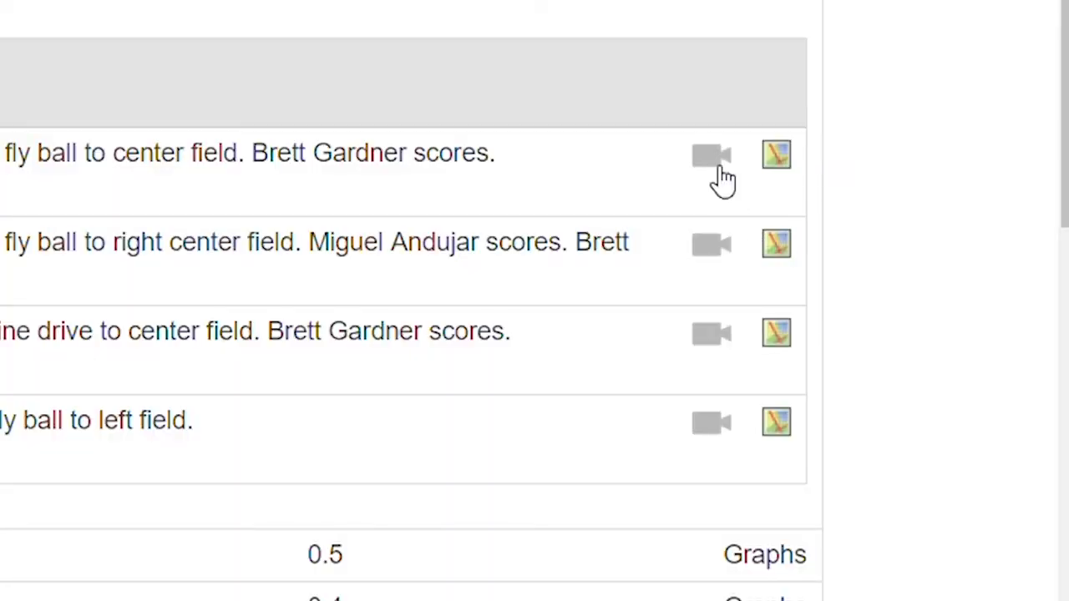
click(990, 238)
click(702, 163)
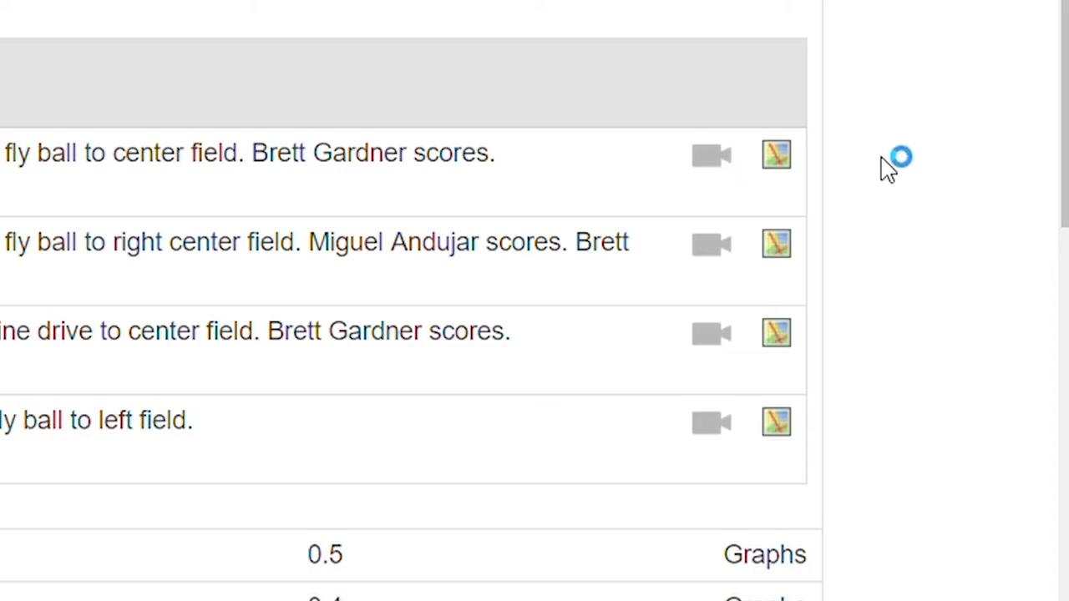
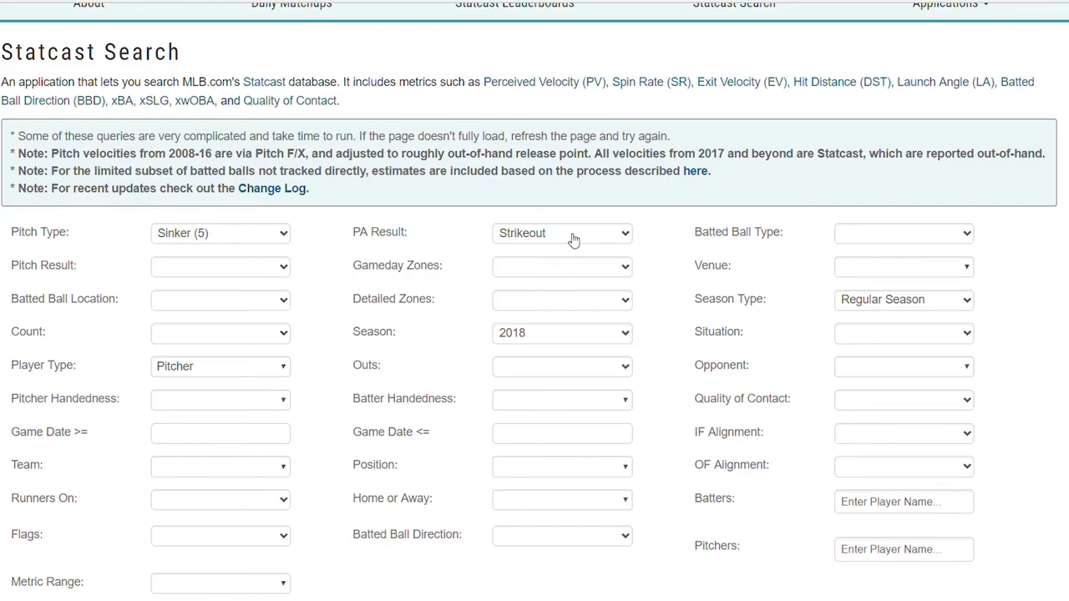
- Add Strikeout Double Play to the Strikeout PA results and restrict the Gameday zones to zone 5
click(575, 239)
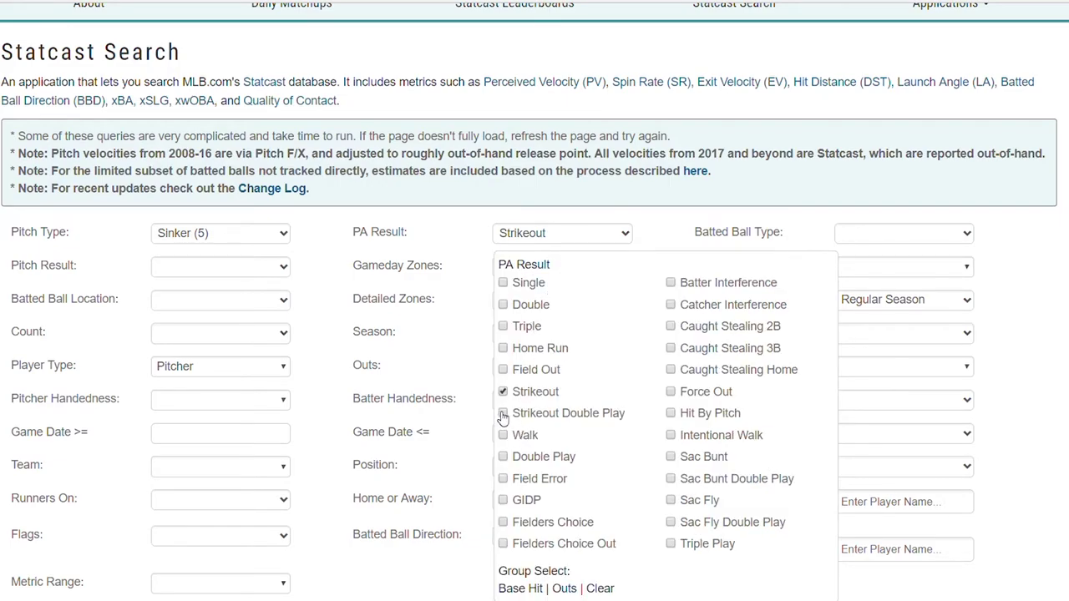
click(504, 414)
click(541, 242)
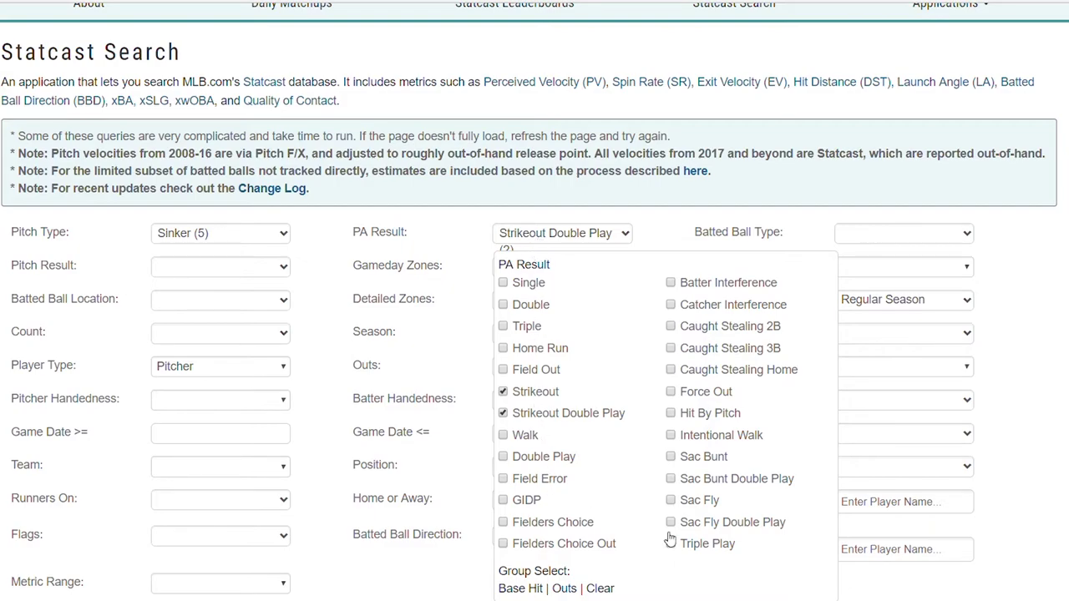
click(584, 242)
click(547, 272)
click(512, 405)
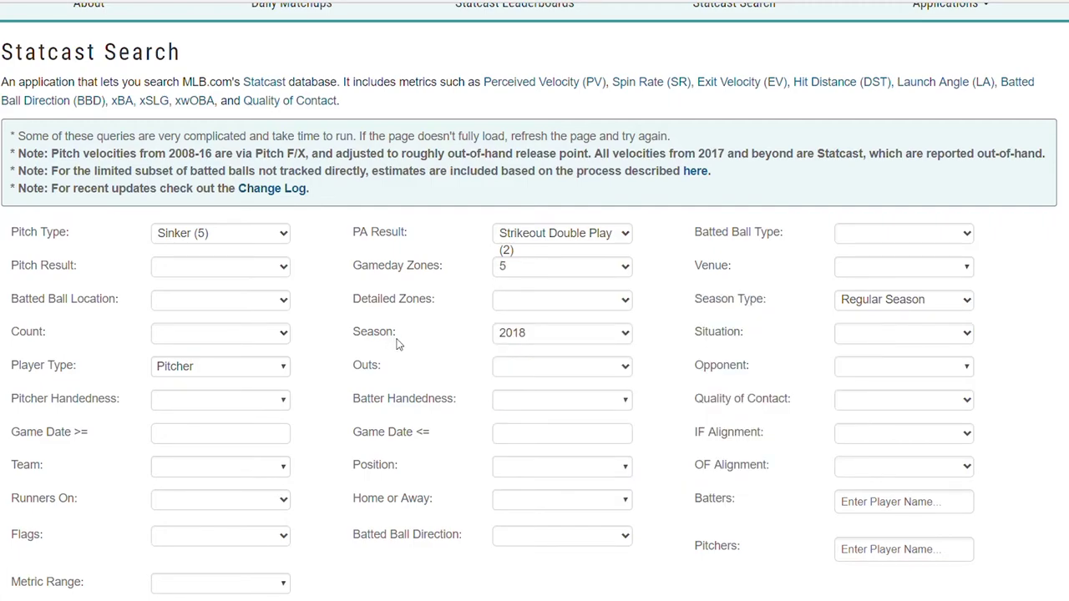
- Run the pitcher search with no minimum number of total pitches and examine Max Scherzer's individual strikeouts
scroll(398, 344, down, 3)
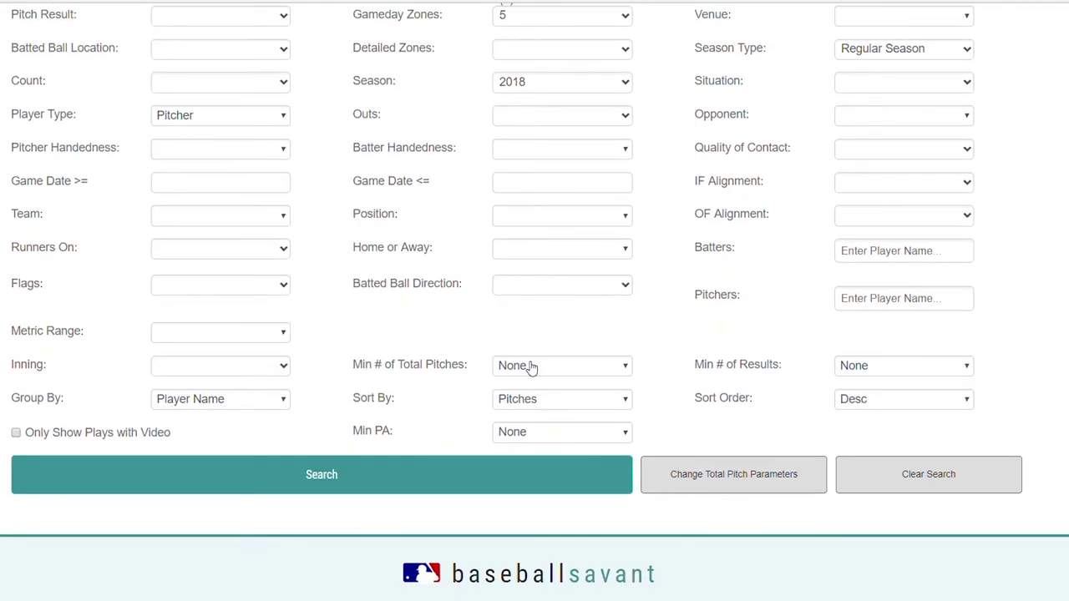
click(532, 368)
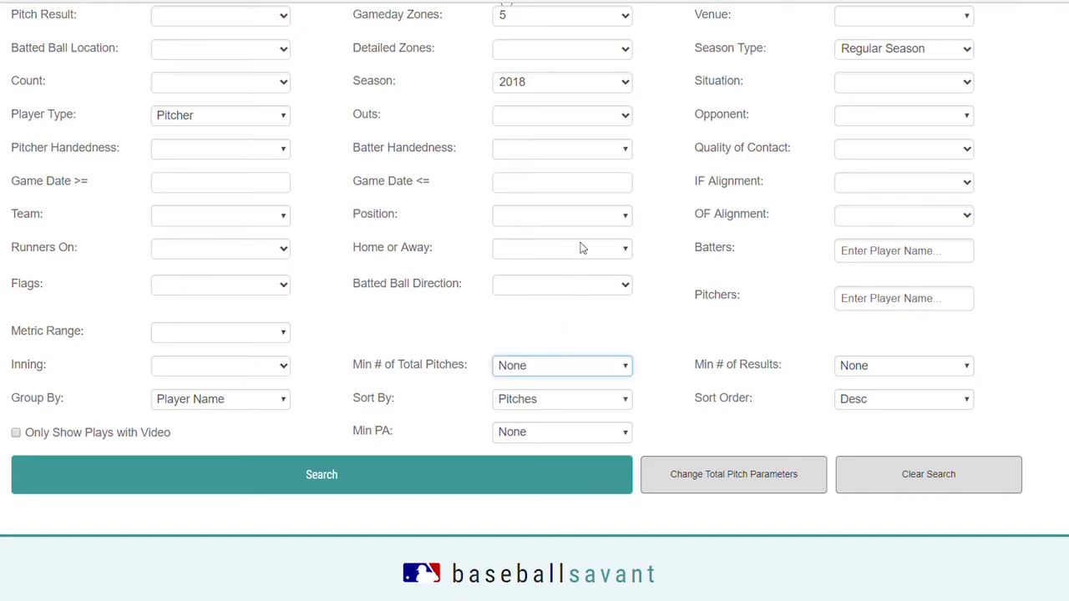
click(585, 204)
click(502, 463)
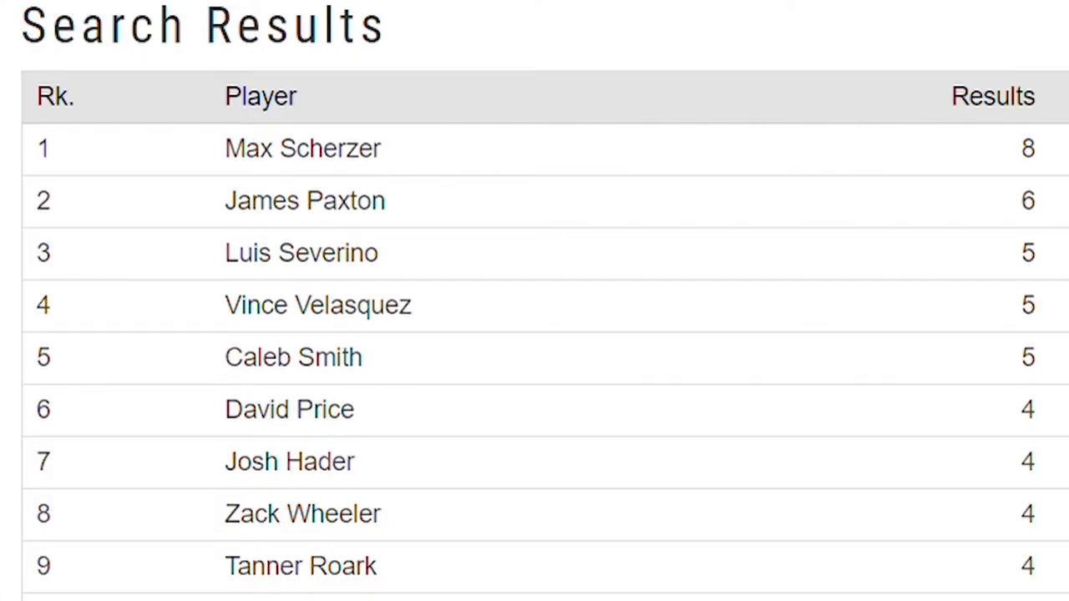
click(67, 148)
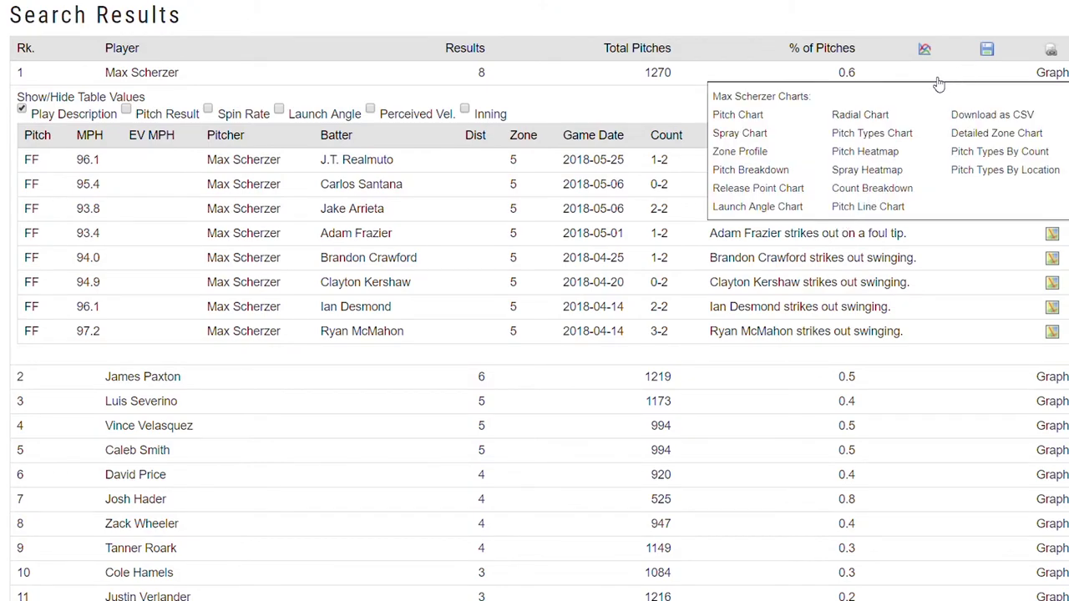
click(560, 81)
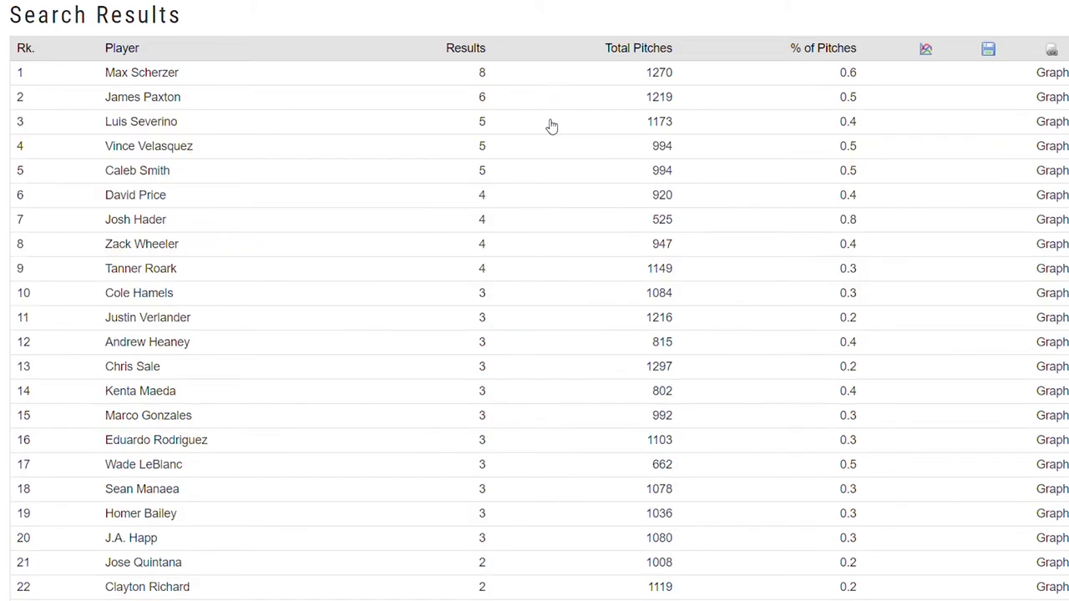
- Limit the search to plays with video and rerun it to list the matching pitchers
scroll(404, 431, up, 4)
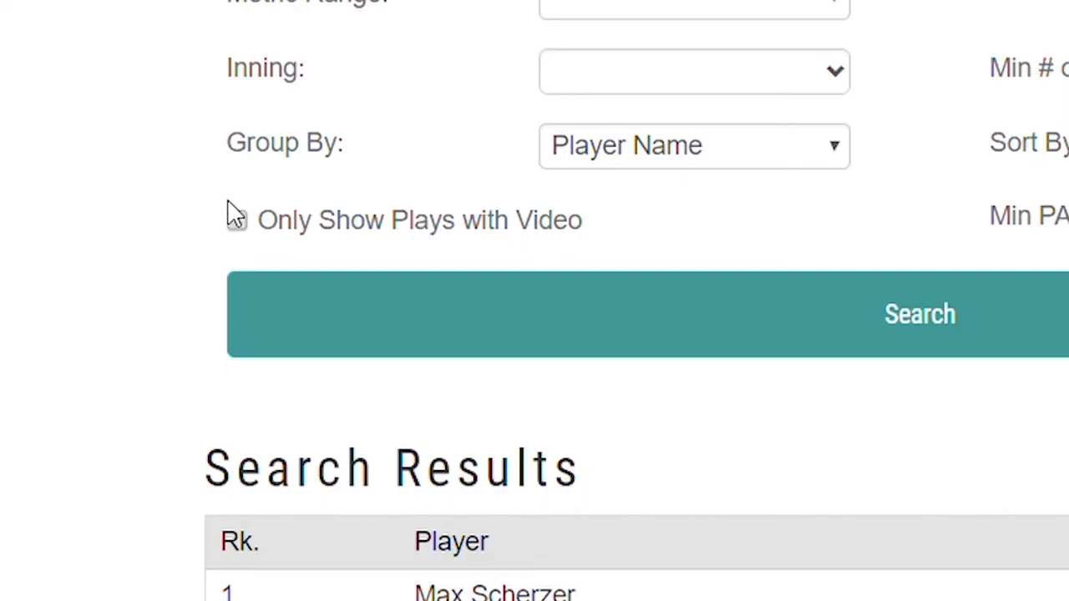
click(840, 336)
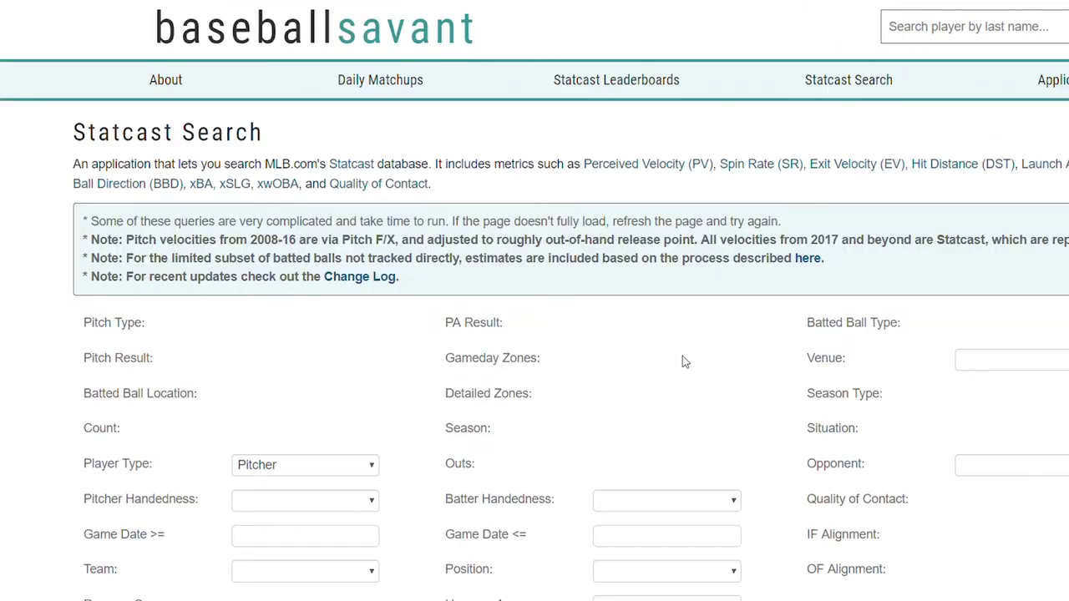
scroll(680, 295, down, 10)
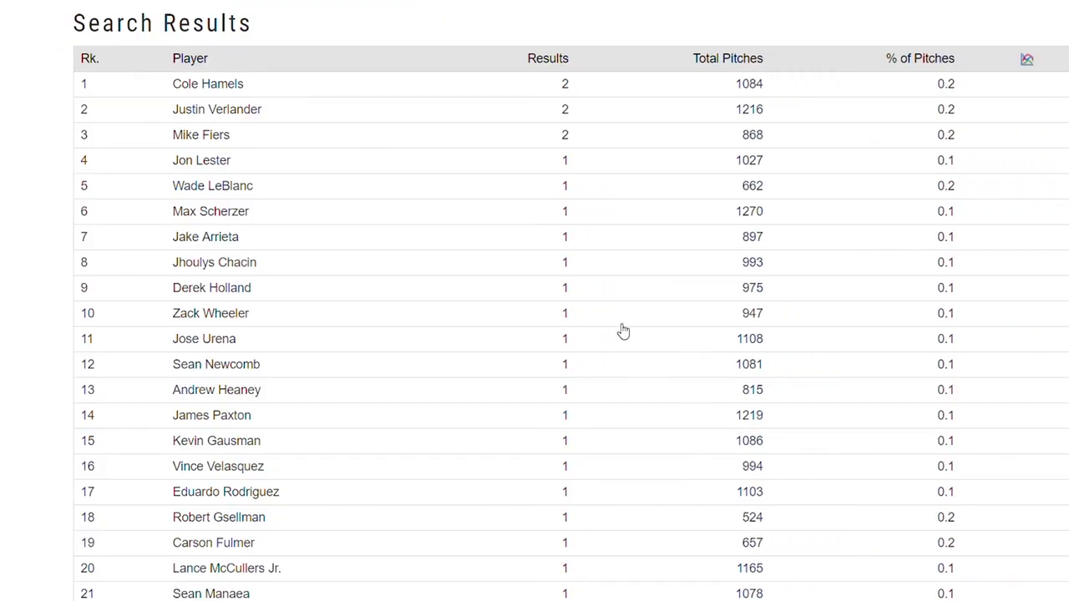
- Expand Justin Verlander's strikeouts and open the video of the first listed play, against David Peralta
click(615, 116)
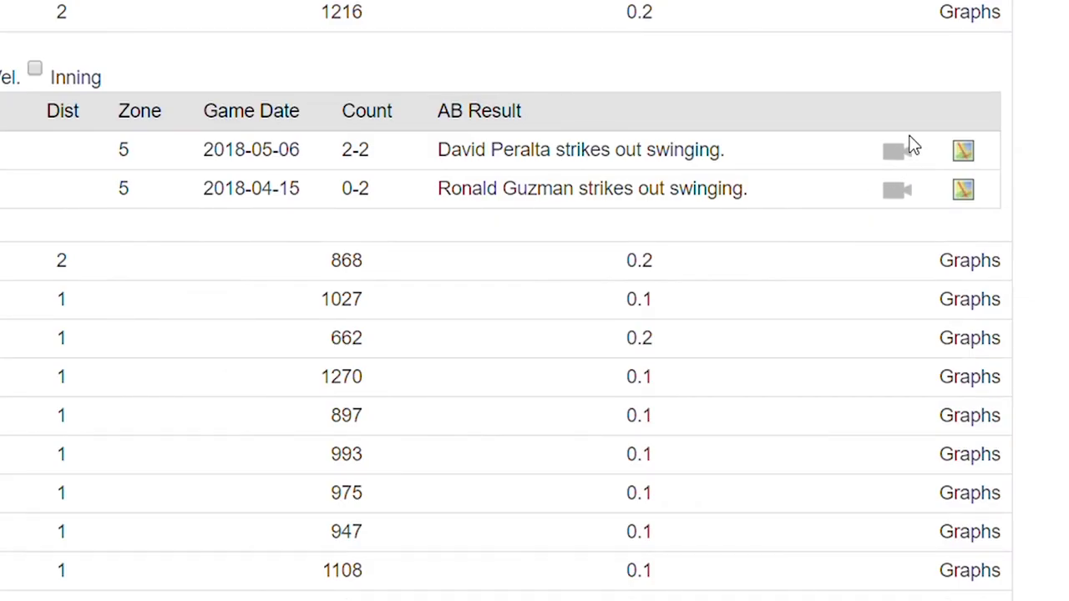
click(912, 155)
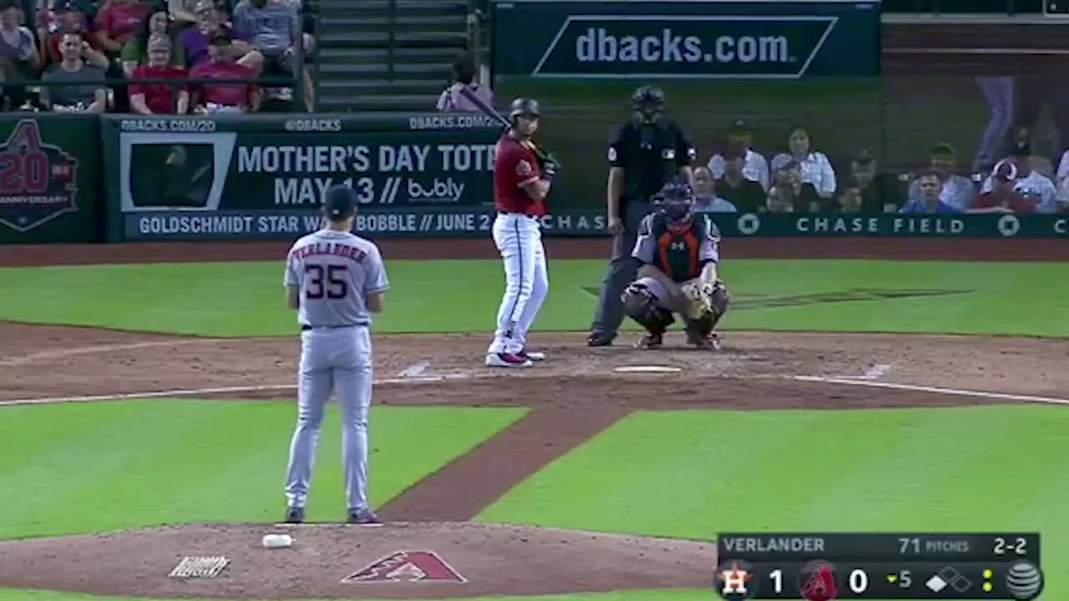